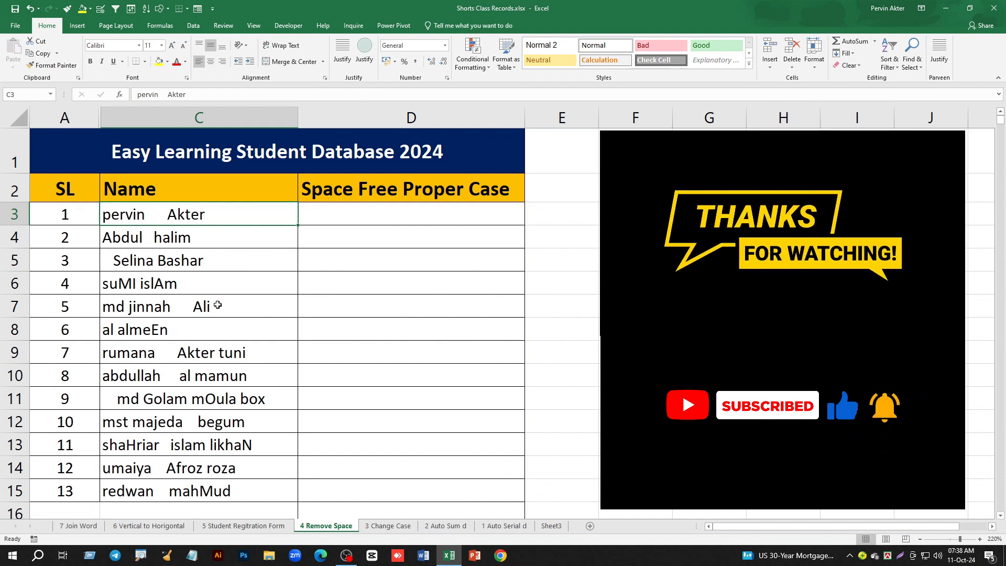
Step: Enter the first student's full name in D3 in proper case with a single space between the words
{"action": "left_click", "coordinate": [335, 220]}
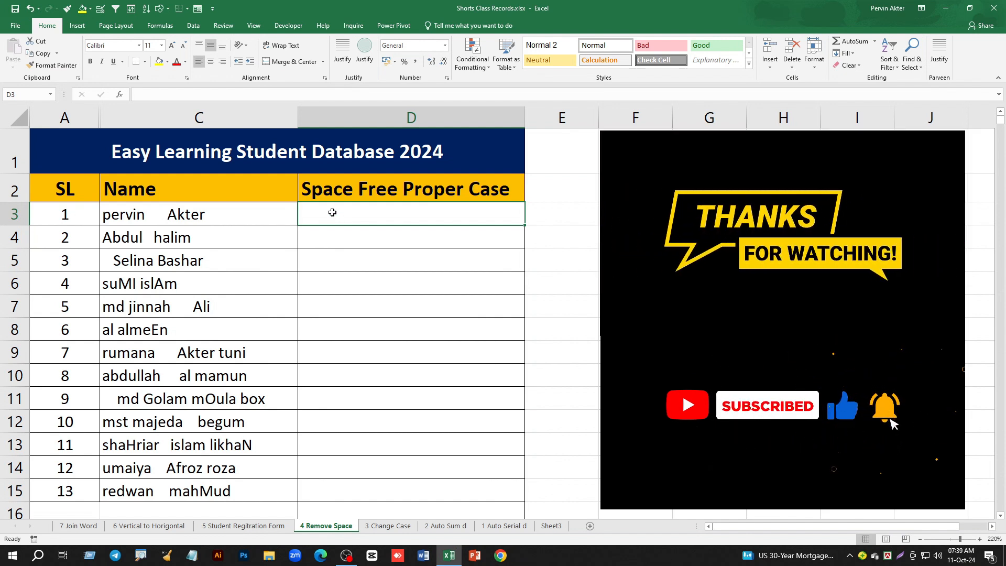
{"action": "type", "text": "P"}
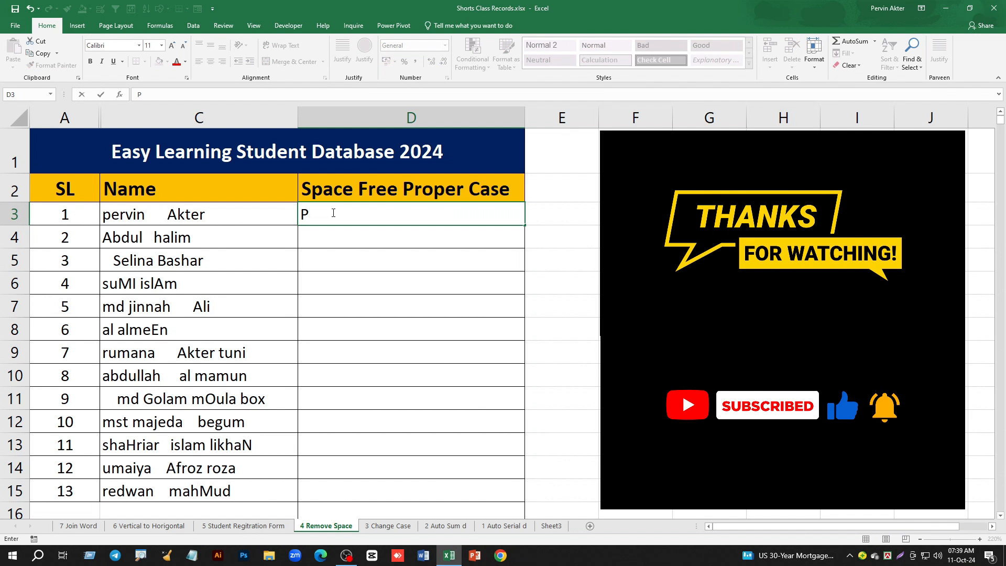
{"action": "type", "text": "ervi"}
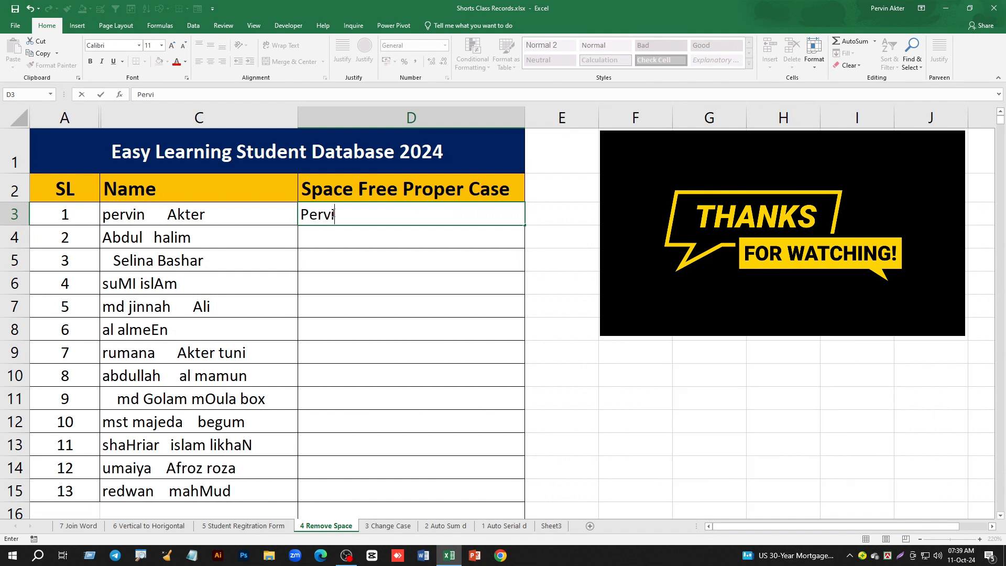
{"action": "type", "text": "n Akter"}
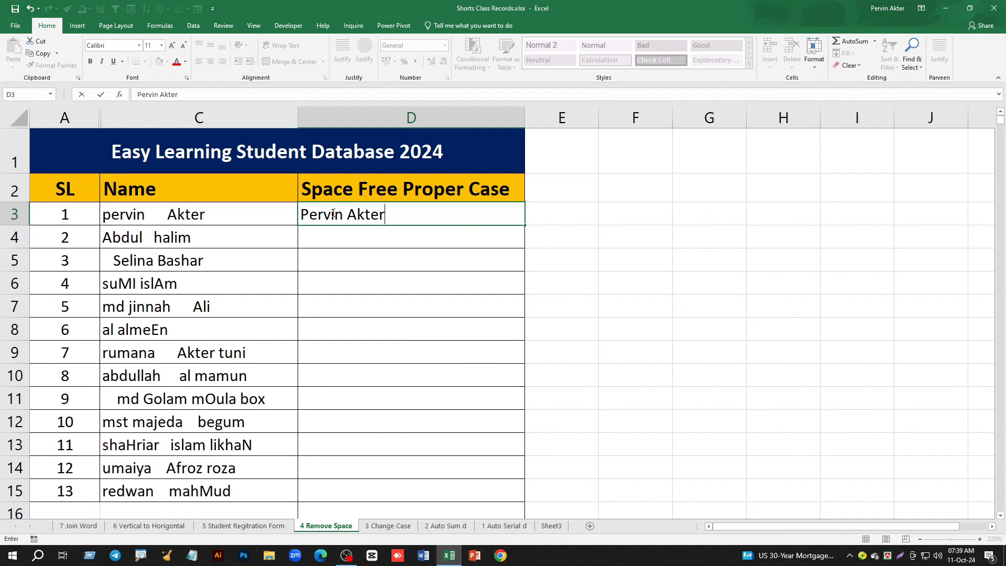
{"action": "key", "text": "Return"}
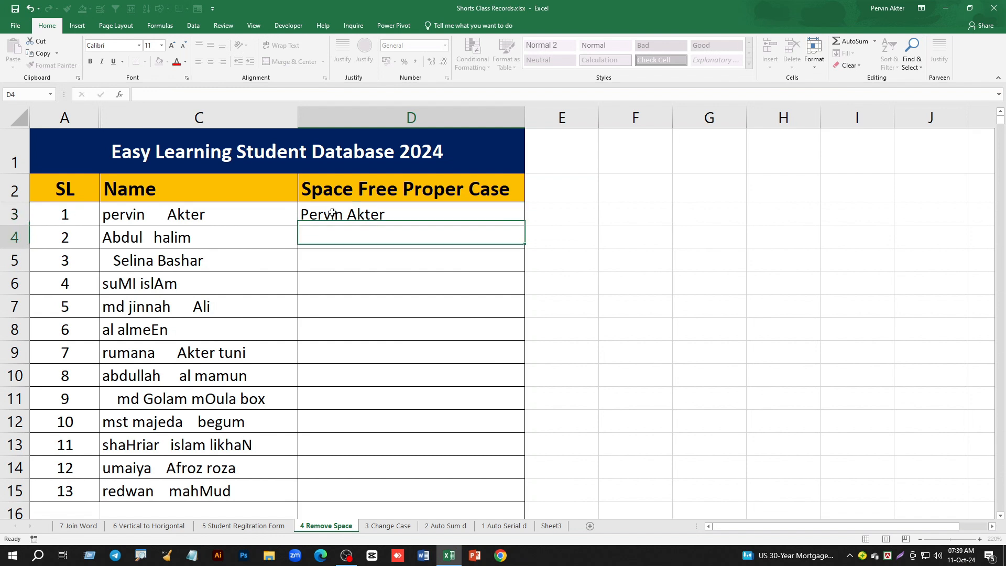
Step: Try Flash Fill for the remaining names from the D3 example, and clear D3:D15
{"action": "left_click", "coordinate": [336, 211]}
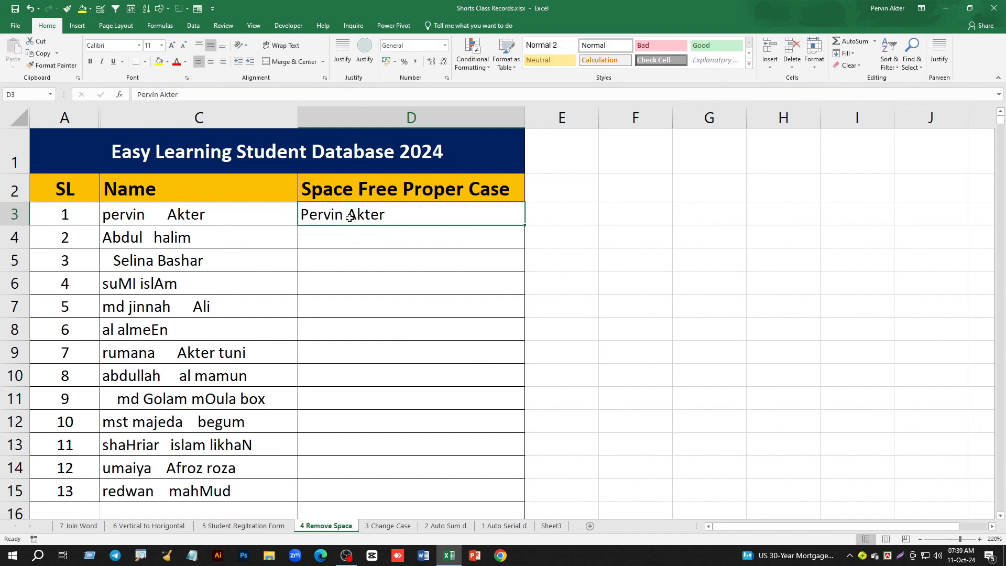
{"action": "key", "text": "Down"}
{"action": "key", "text": "ctrl+e"}
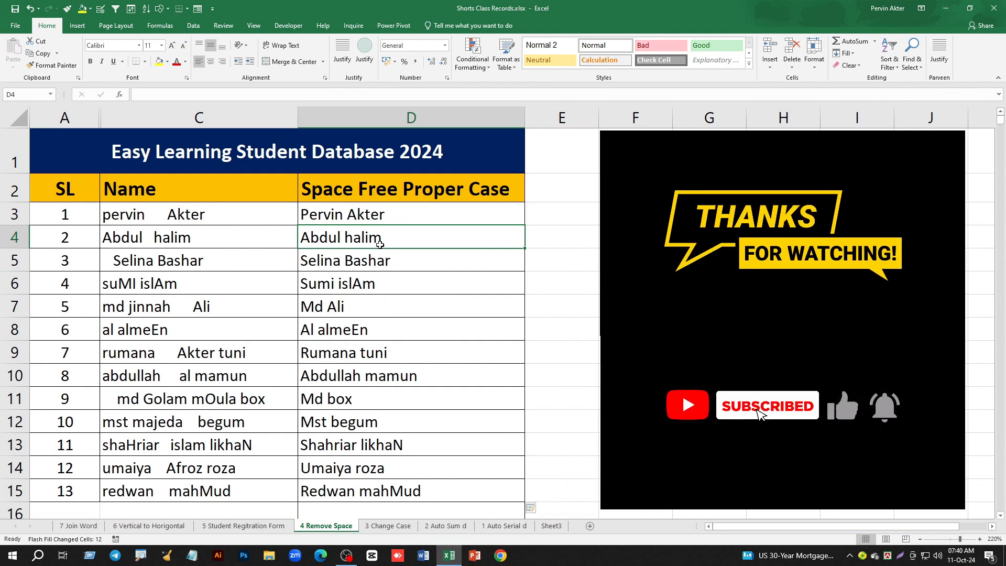
{"action": "left_click_drag", "start_coordinate": [380, 215], "coordinate": [380, 485]}
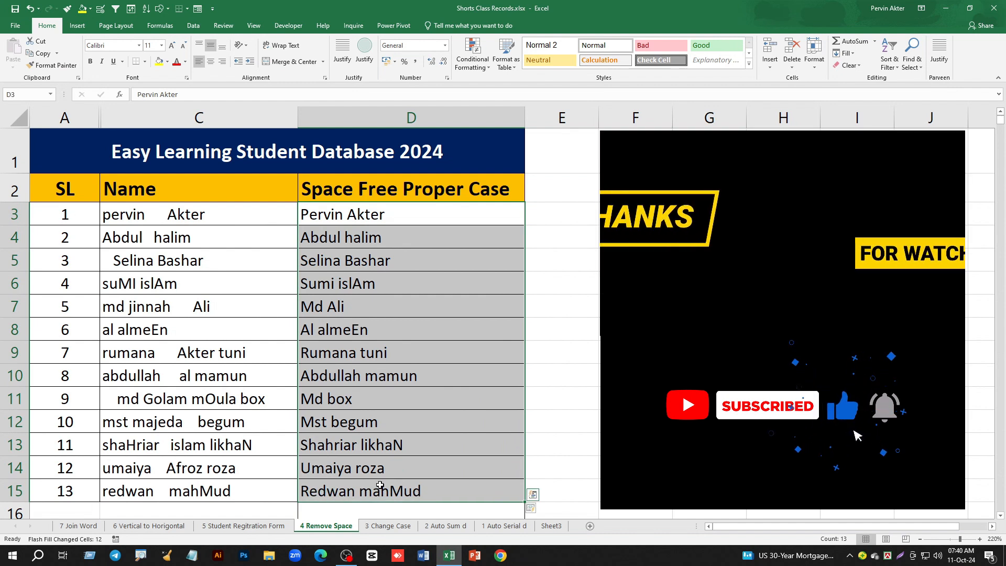
{"action": "key", "text": "Delete"}
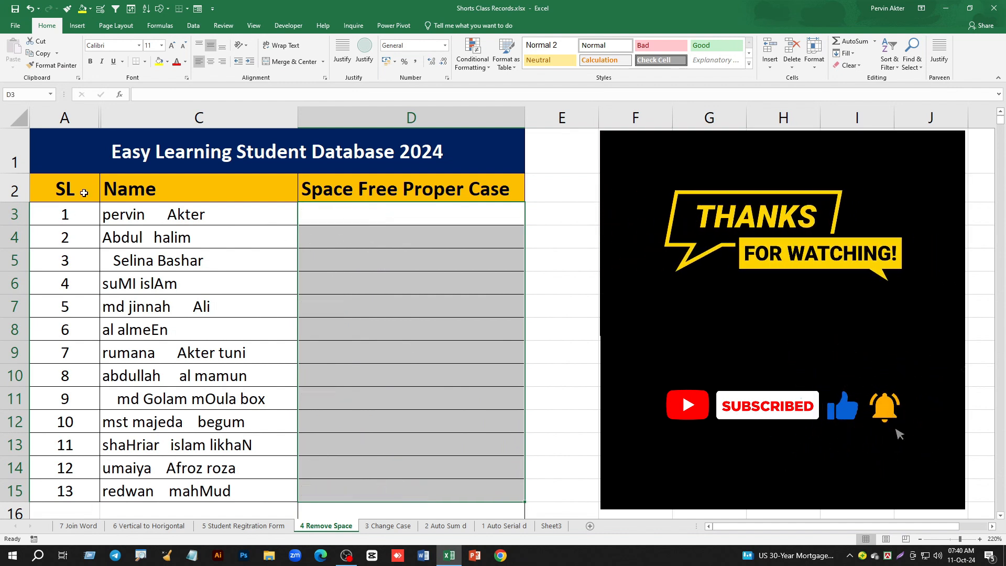
Step: Enter the formula =TRIM(C3) in D3 to strip the extra spaces from the first name
{"action": "left_click", "coordinate": [349, 217]}
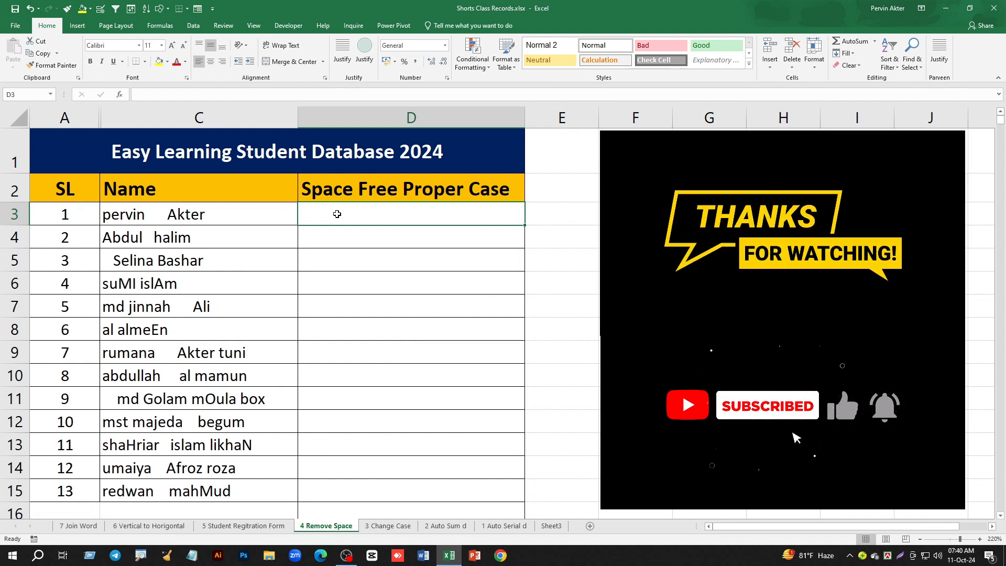
{"action": "type", "text": "="}
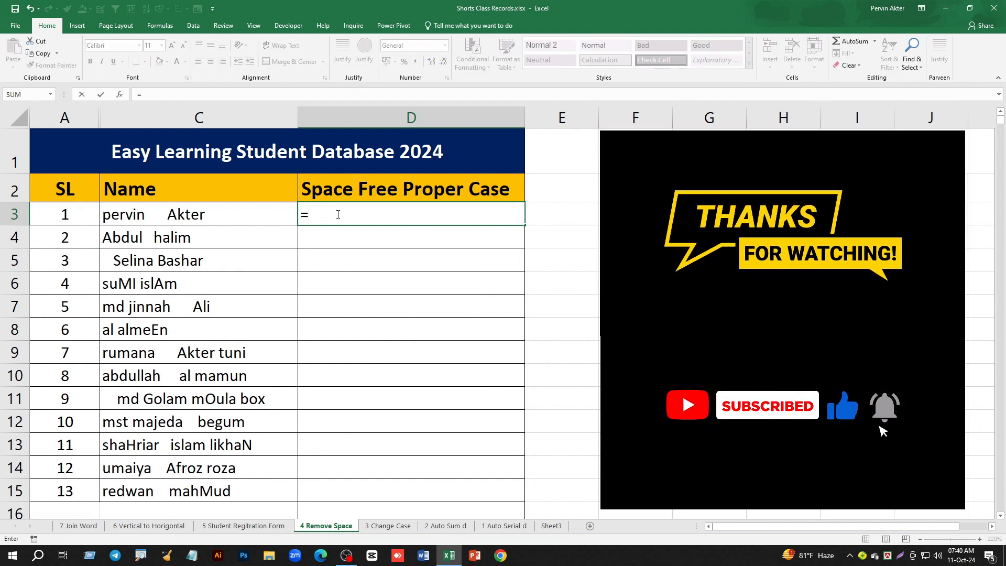
{"action": "type", "text": "t"}
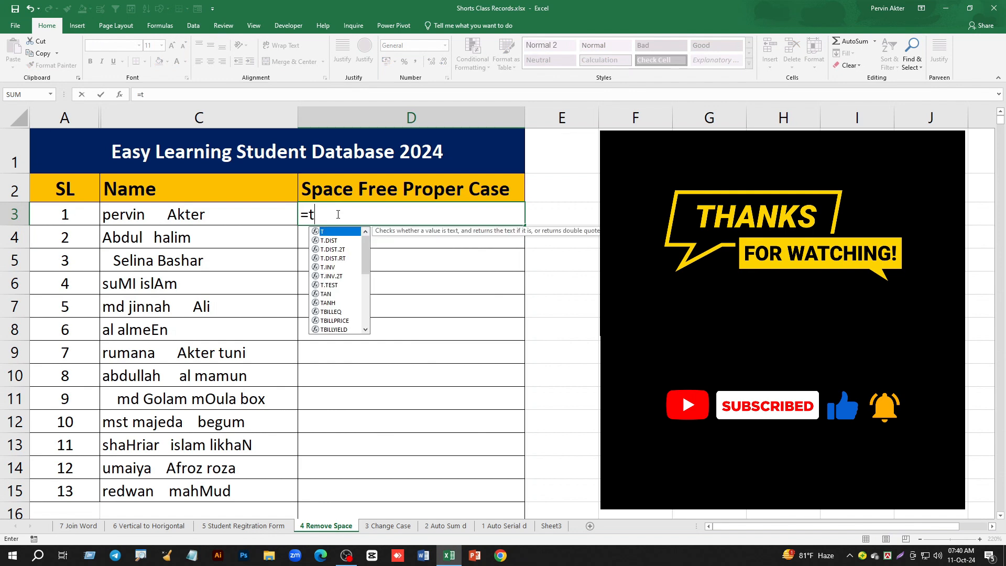
{"action": "type", "text": "rim"}
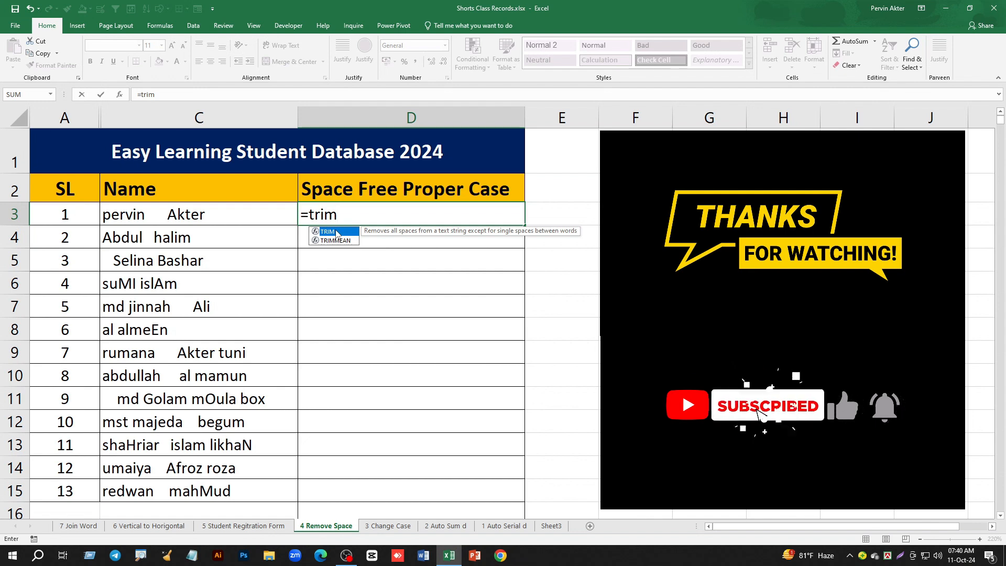
{"action": "double_click", "coordinate": [336, 232]}
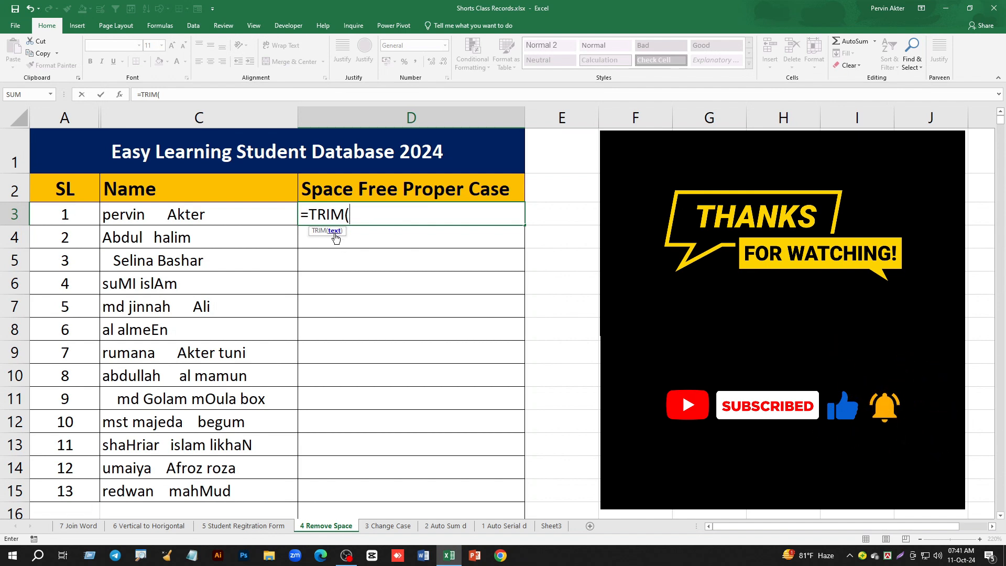
{"action": "left_click", "coordinate": [155, 211]}
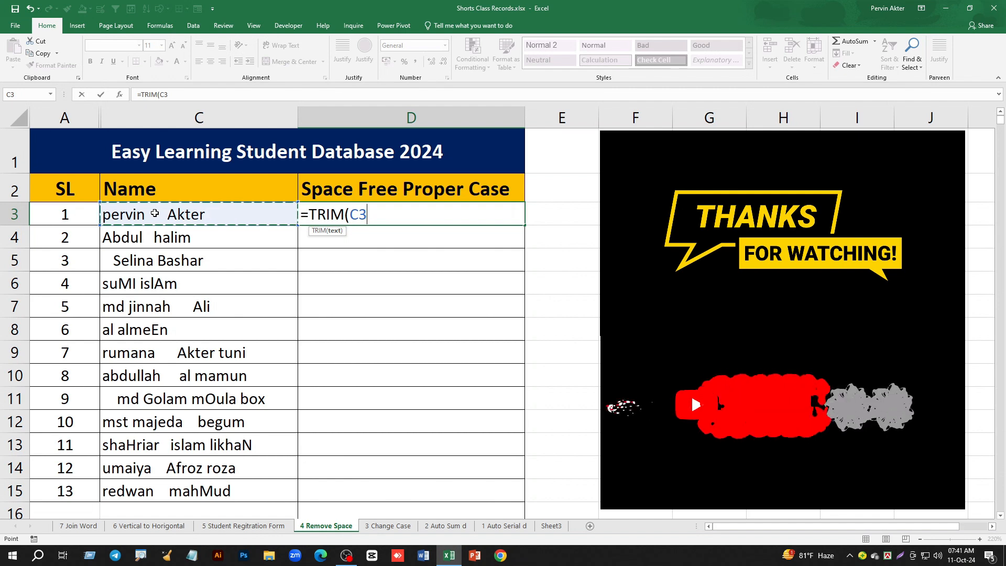
{"action": "key", "text": "Return"}
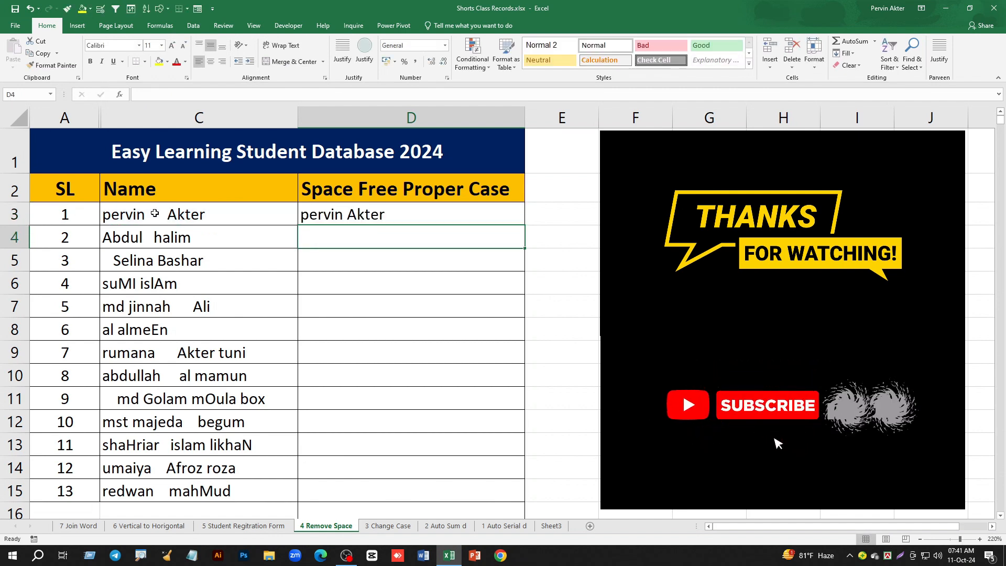
Step: Fill the TRIM formula from D3 down to D15 for all the listed students
{"action": "left_click", "coordinate": [373, 216]}
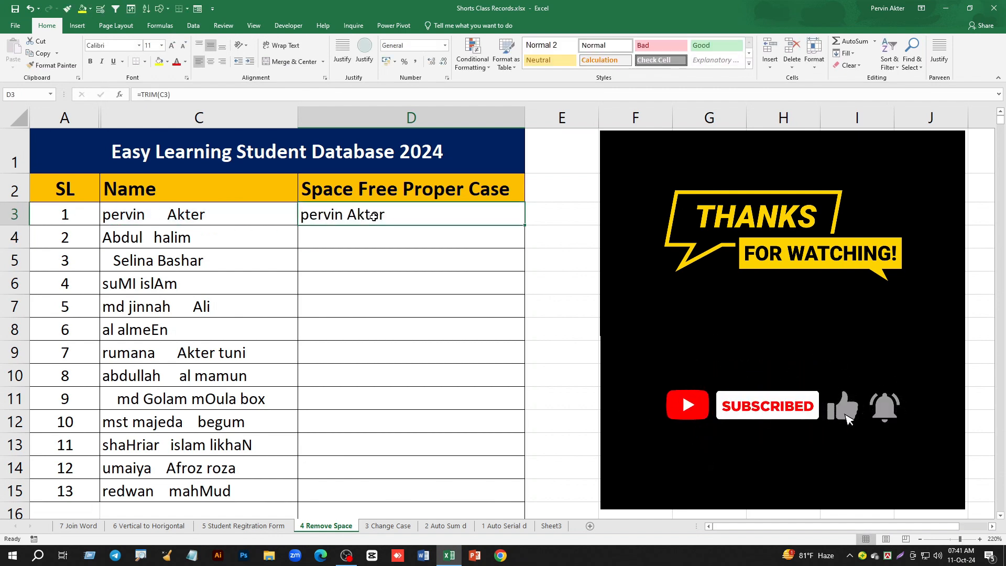
{"action": "double_click", "coordinate": [524, 226]}
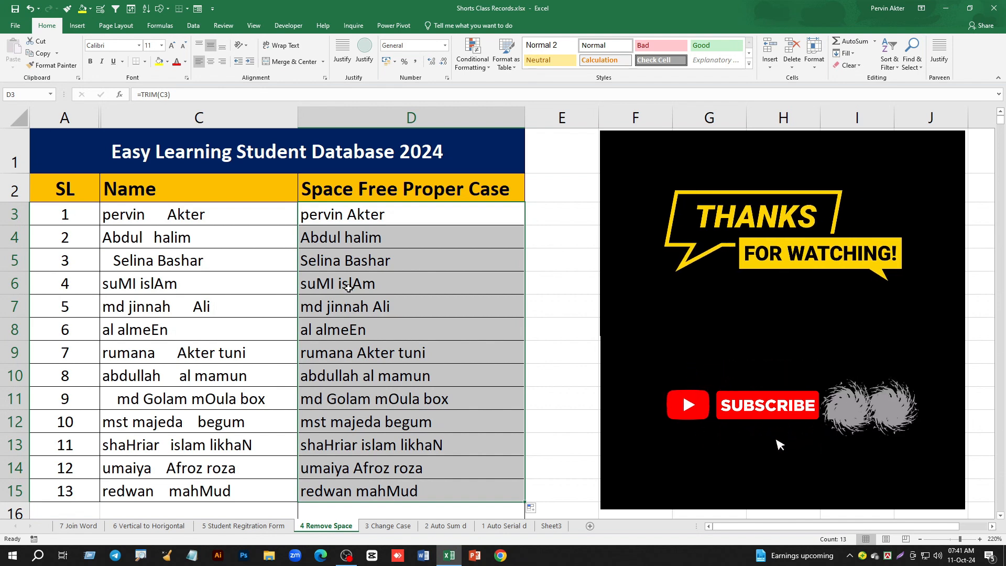
{"action": "left_click", "coordinate": [376, 291]}
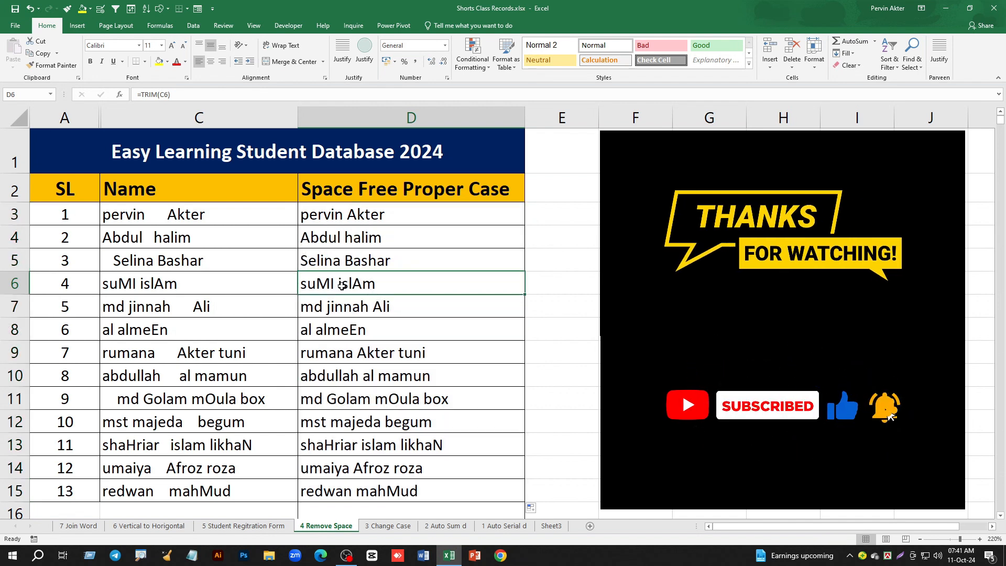
{"action": "mouse_move", "coordinate": [350, 275]}
{"action": "left_mouse_down"}
{"action": "mouse_move", "coordinate": [364, 290]}
{"action": "mouse_move", "coordinate": [332, 320]}
{"action": "left_mouse_up"}
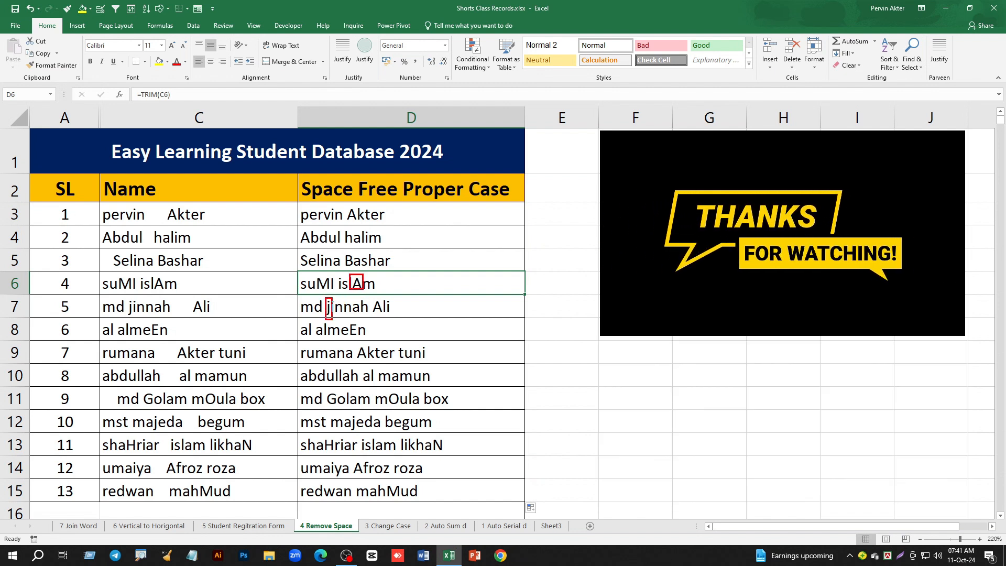
{"action": "left_click_drag", "start_coordinate": [396, 348], "coordinate": [405, 364]}
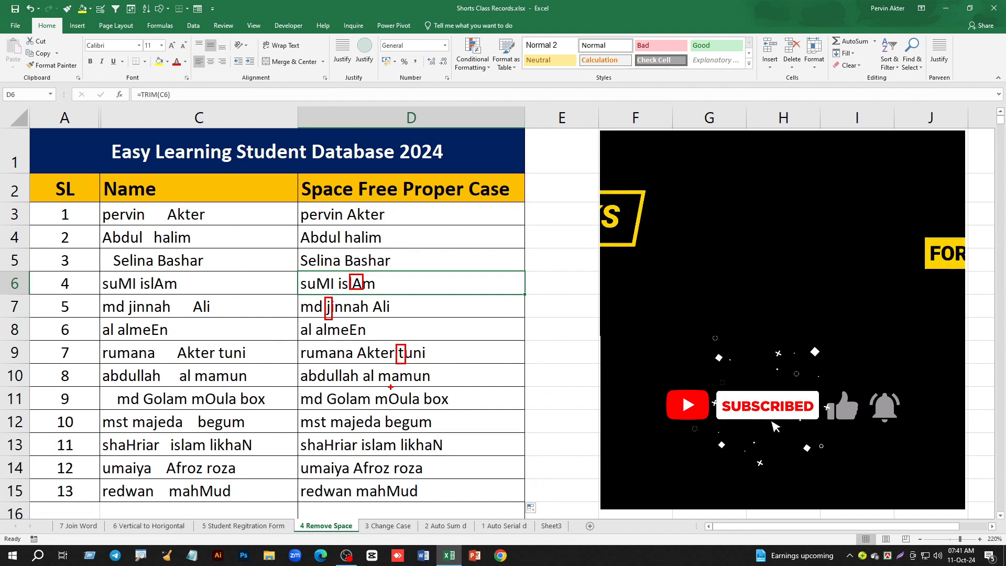
{"action": "key", "text": "Escape"}
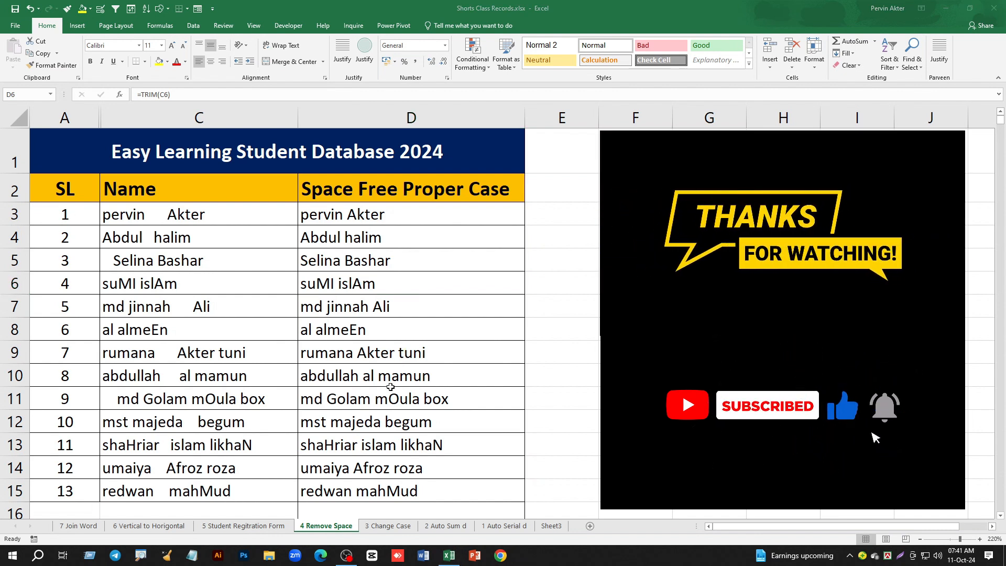
Step: Wrap the TRIM formula in D3 in the PROPER function so it reads =PROPER(TRIM(C3))
{"action": "left_click", "coordinate": [390, 218]}
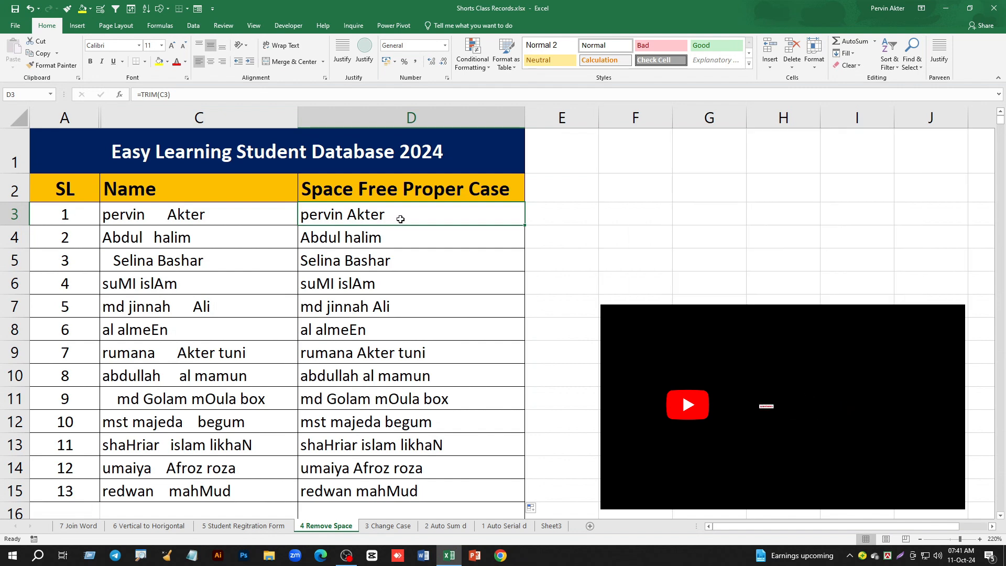
{"action": "left_click", "coordinate": [140, 95]}
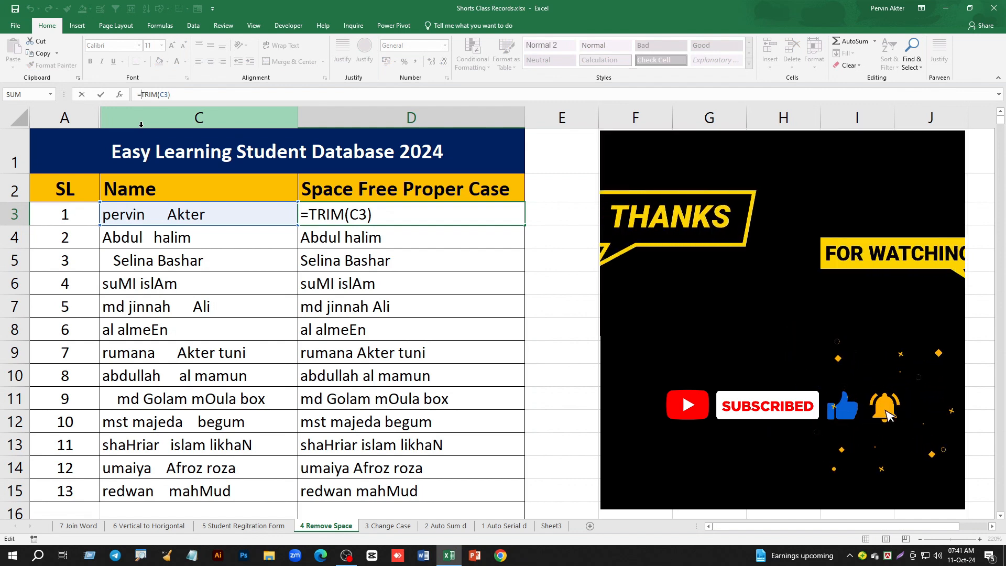
{"action": "type", "text": "pro"}
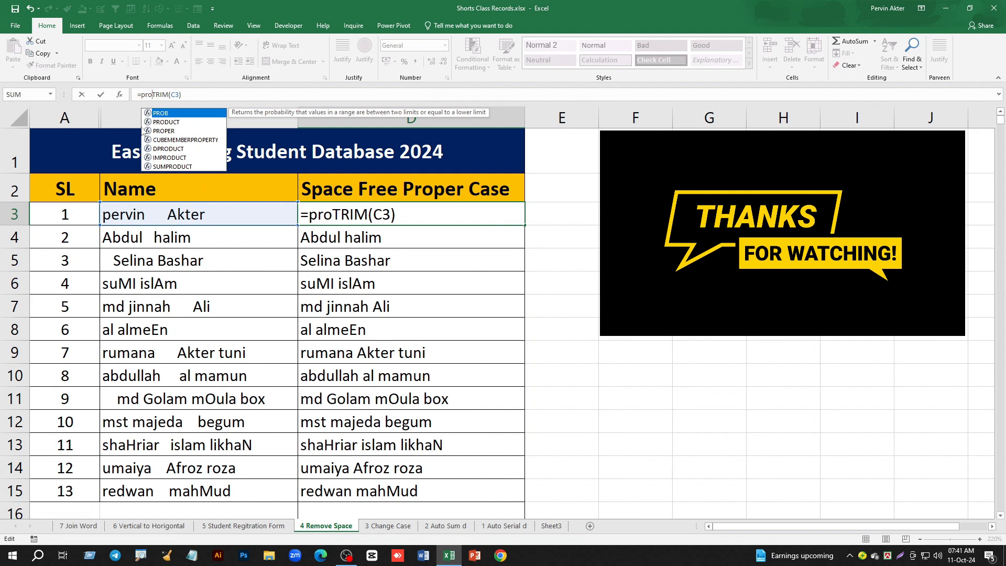
{"action": "double_click", "coordinate": [174, 131]}
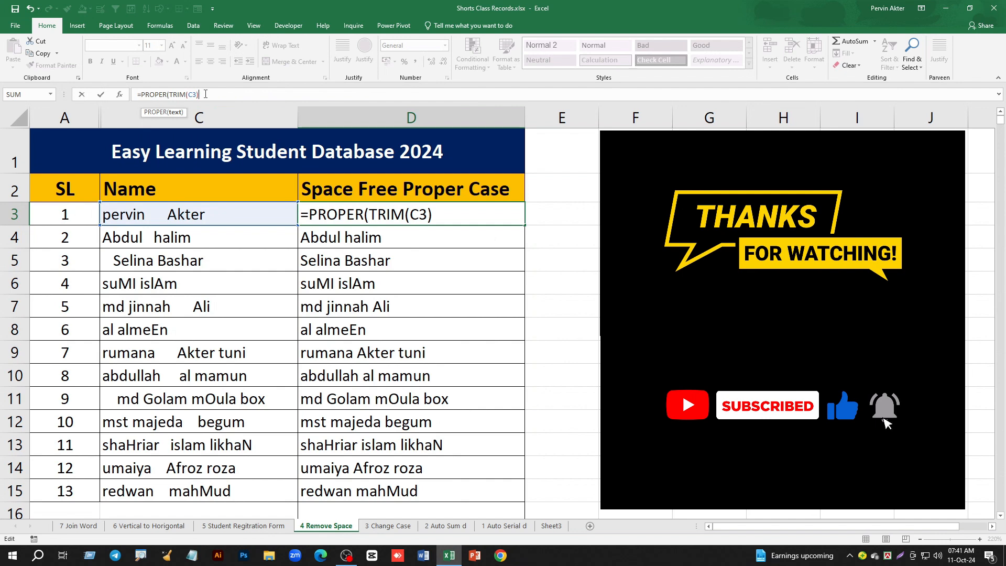
{"action": "key", "text": "Return"}
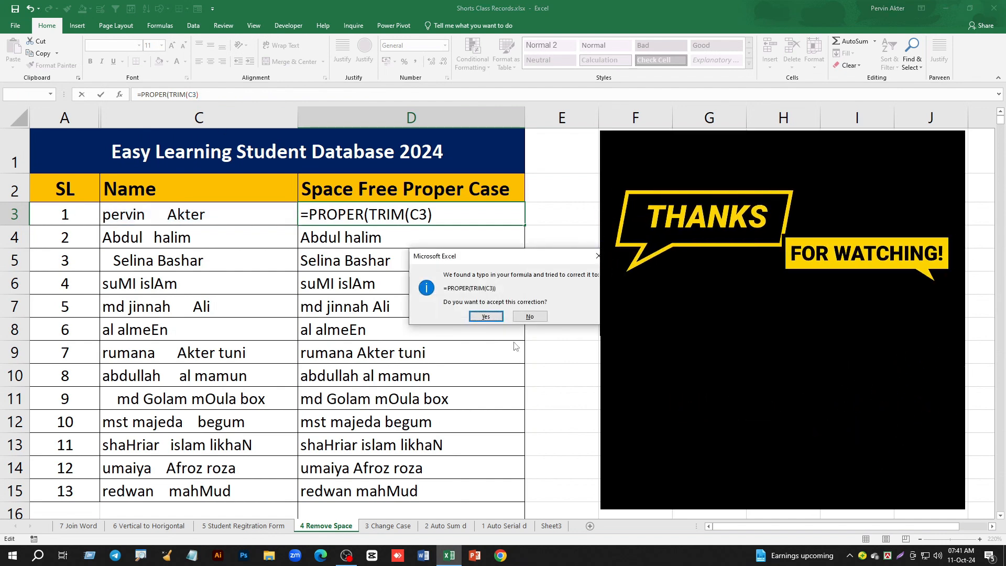
{"action": "key", "text": "Return"}
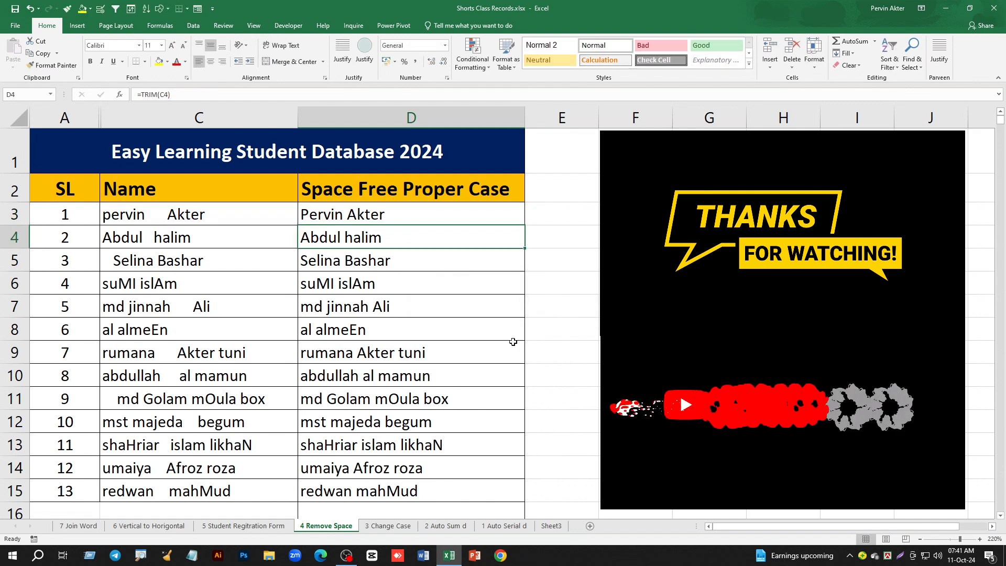
Step: Fill the PROPER and TRIM formula from D3 down column D, and check the cleaned names
{"action": "left_click", "coordinate": [365, 216]}
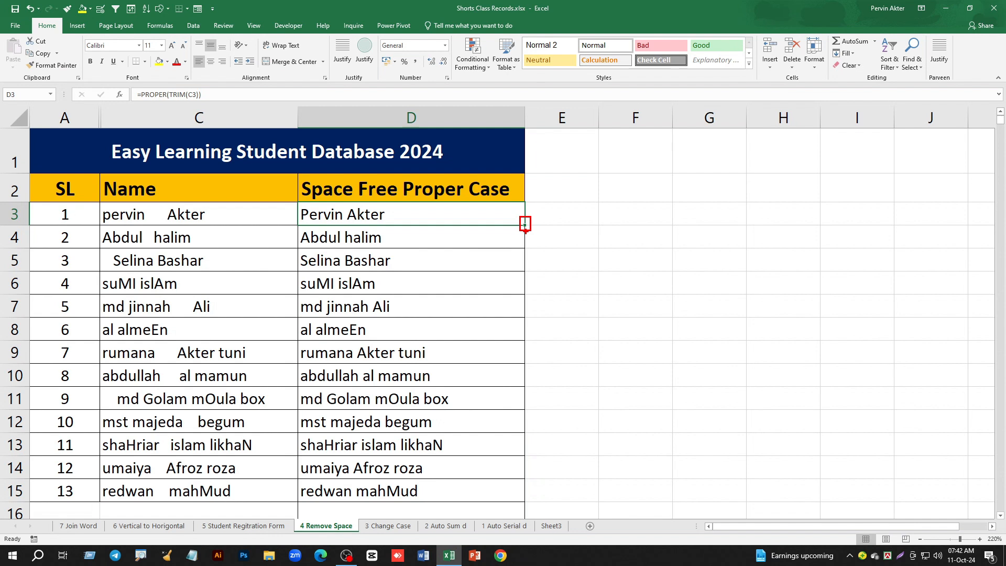
{"action": "double_click", "coordinate": [525, 224]}
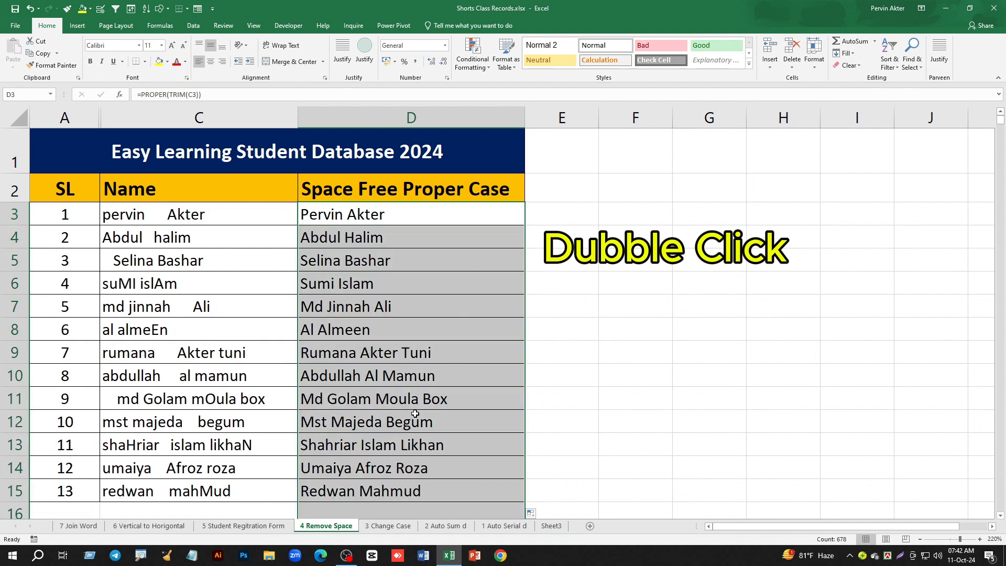
{"action": "scroll", "coordinate": [192, 366], "scroll_direction": "down", "scroll_amount": 1}
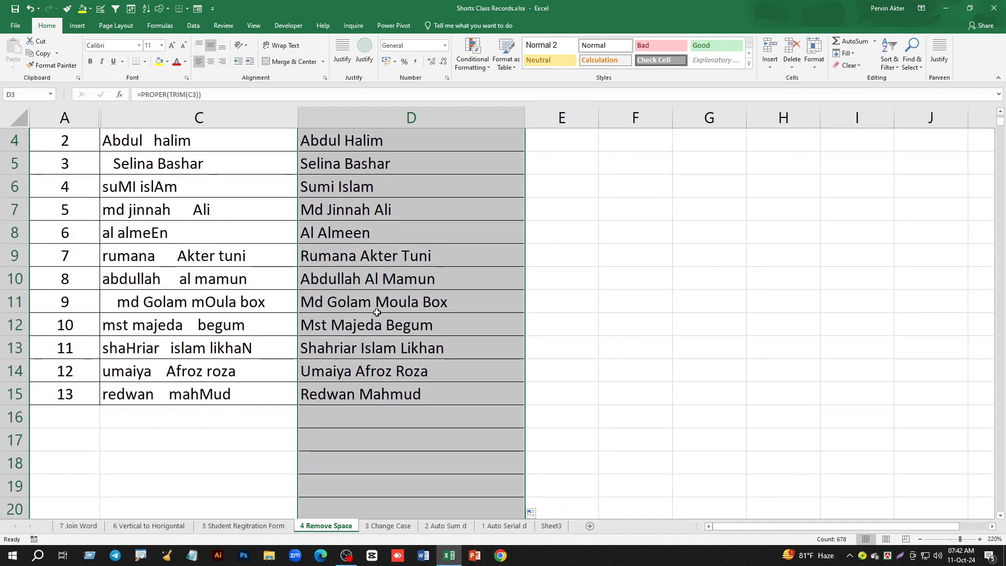
{"action": "scroll", "coordinate": [214, 290], "scroll_direction": "up", "scroll_amount": 1}
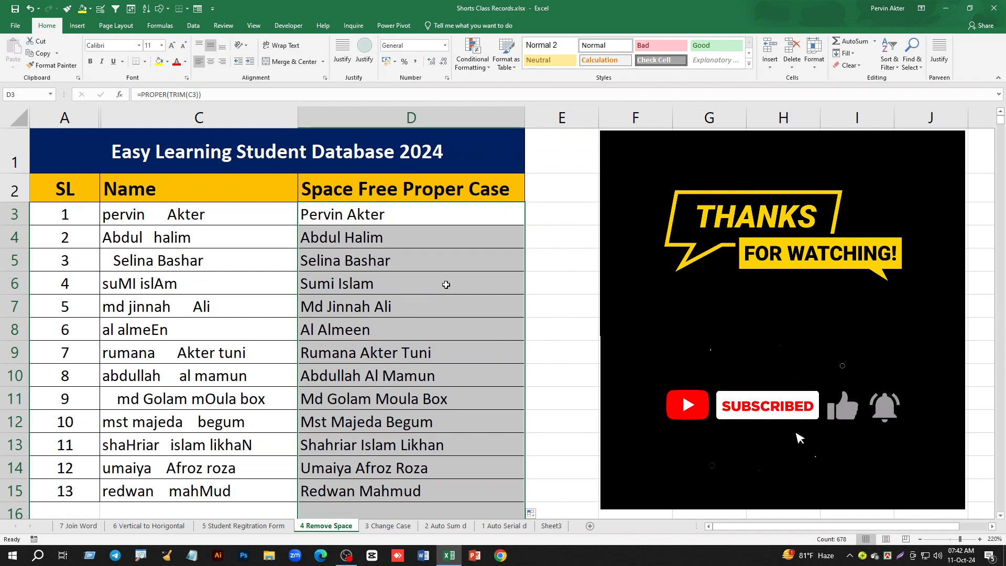
{"action": "left_click", "coordinate": [431, 274]}
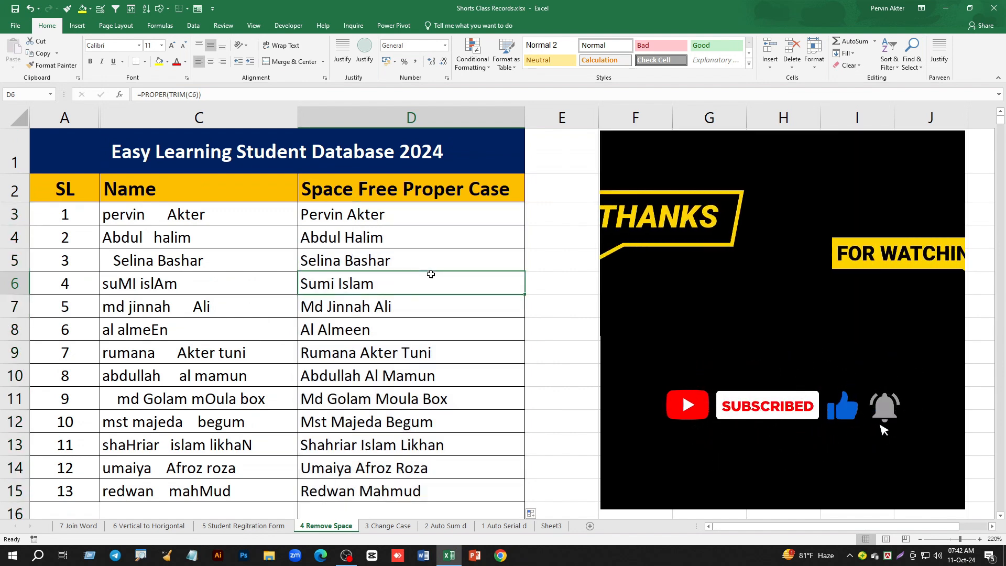